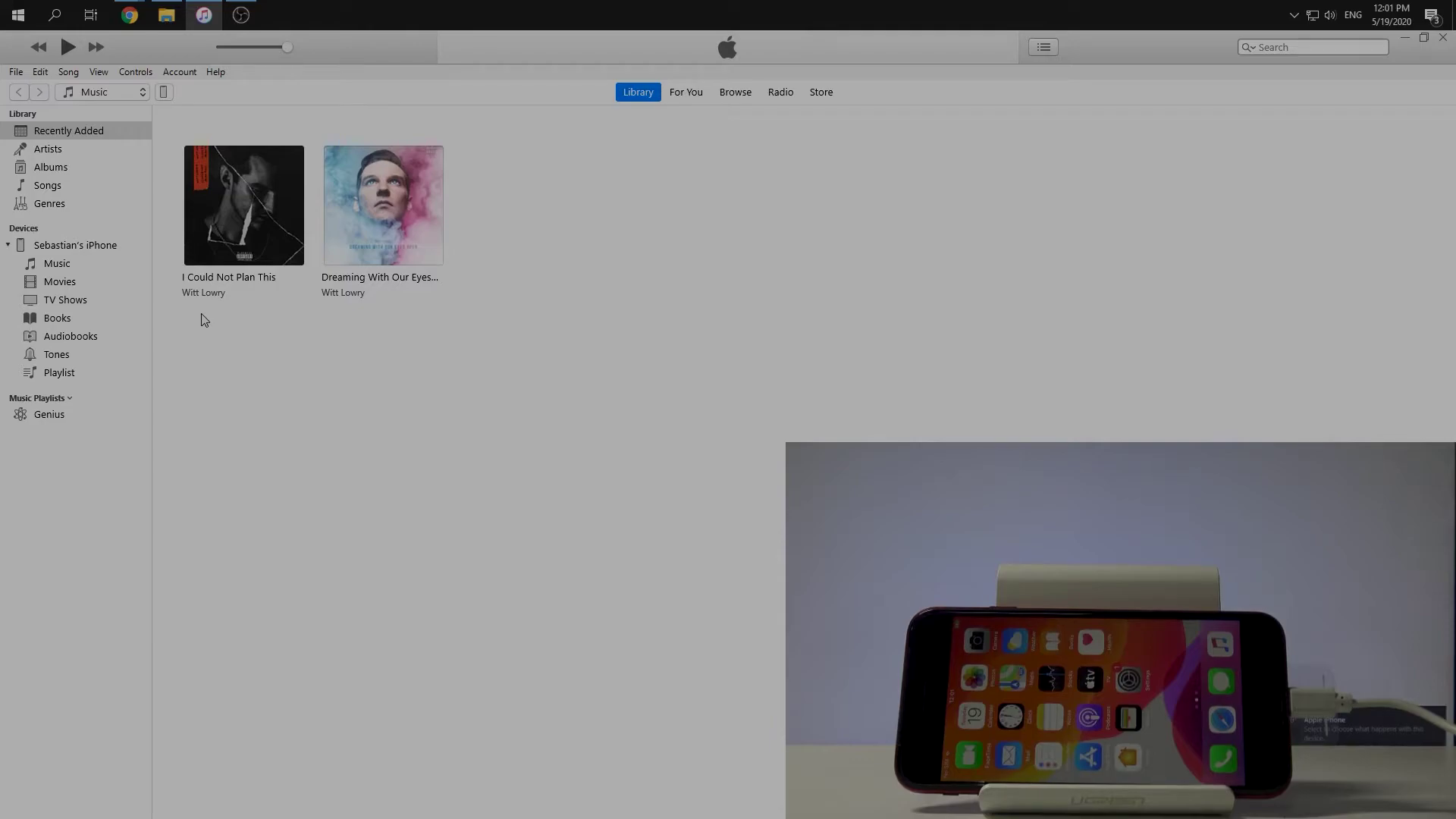
Open the iPhone SE's Summary page from the device icon beside the Music dropdown.
{"action": "left_click", "coordinate": [165, 92]}
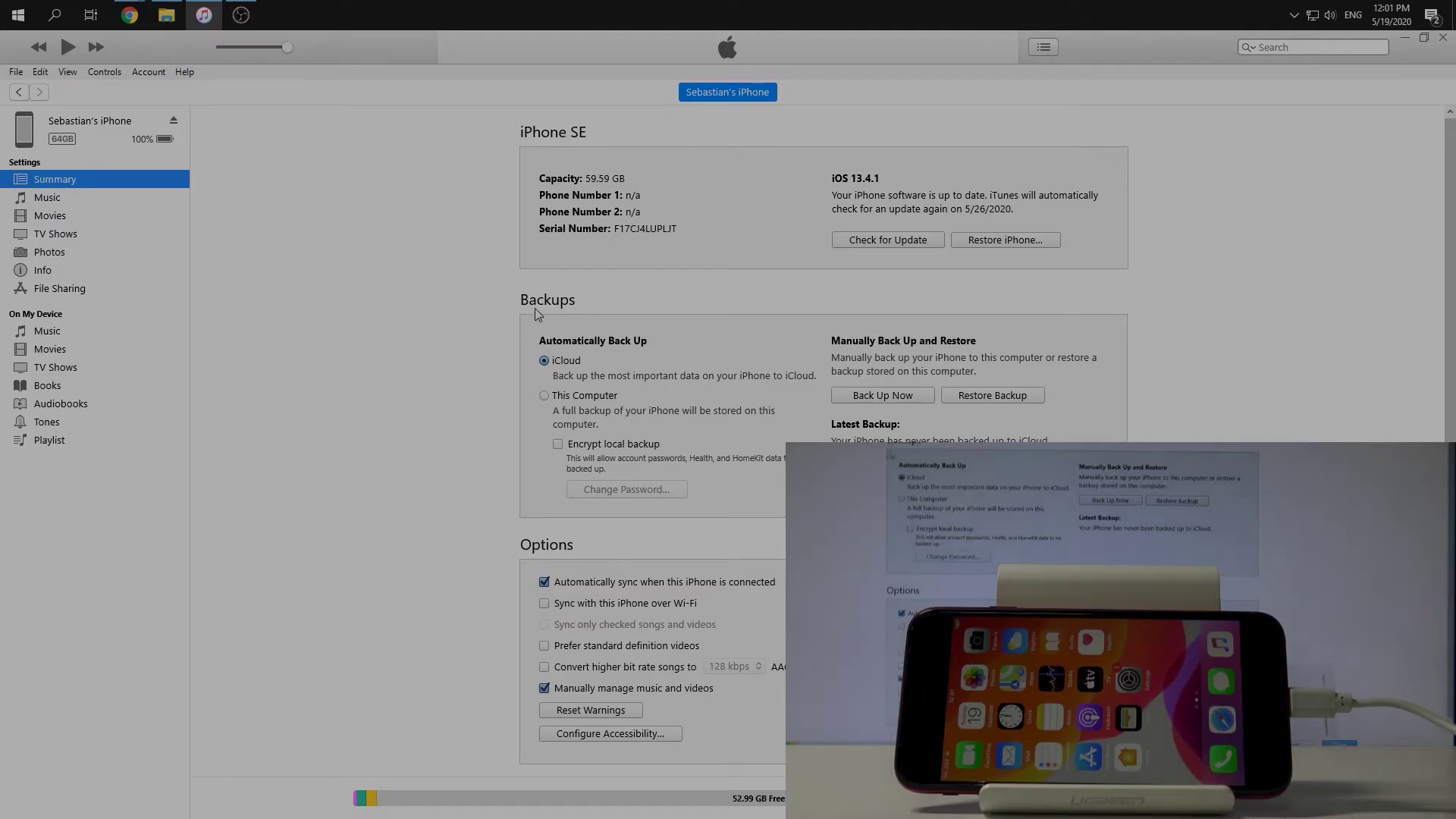
Start a manual Back Up Now of the iPhone SE to this computer.
{"action": "left_click", "coordinate": [896, 398]}
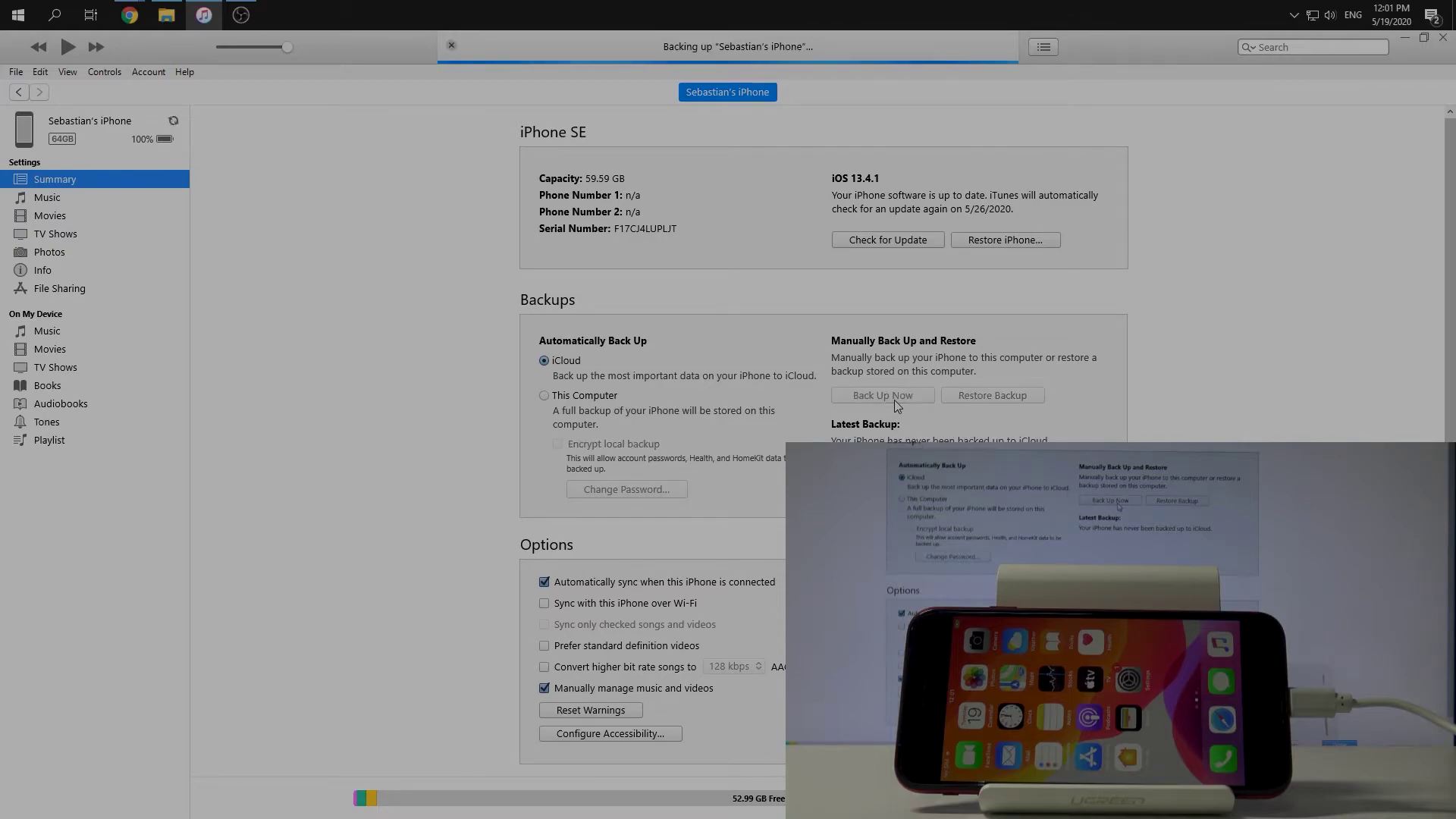